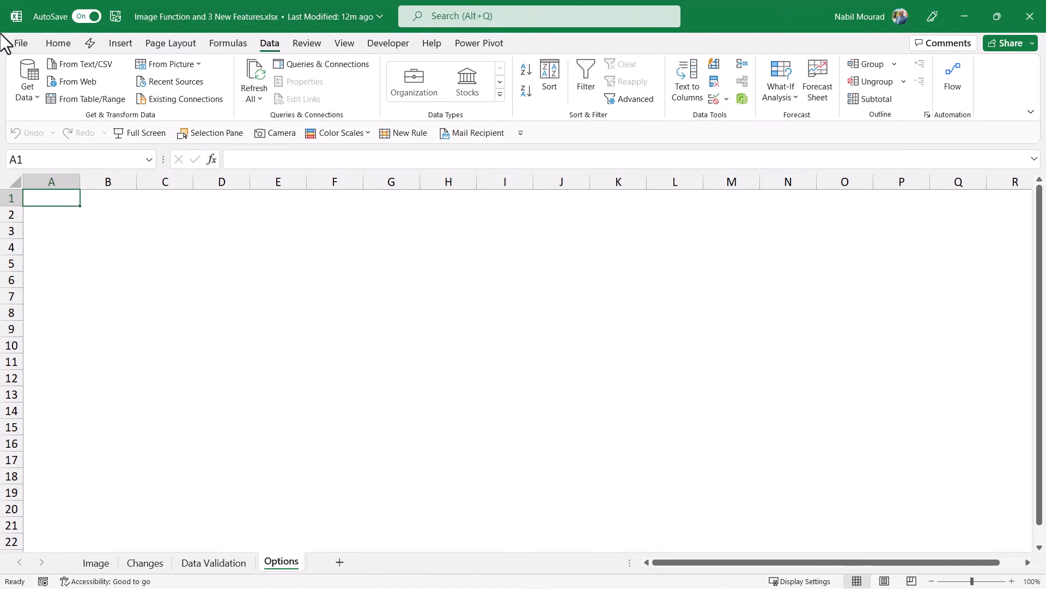
- Open the account page to check the installed Excel version and update channel
click(18, 31)
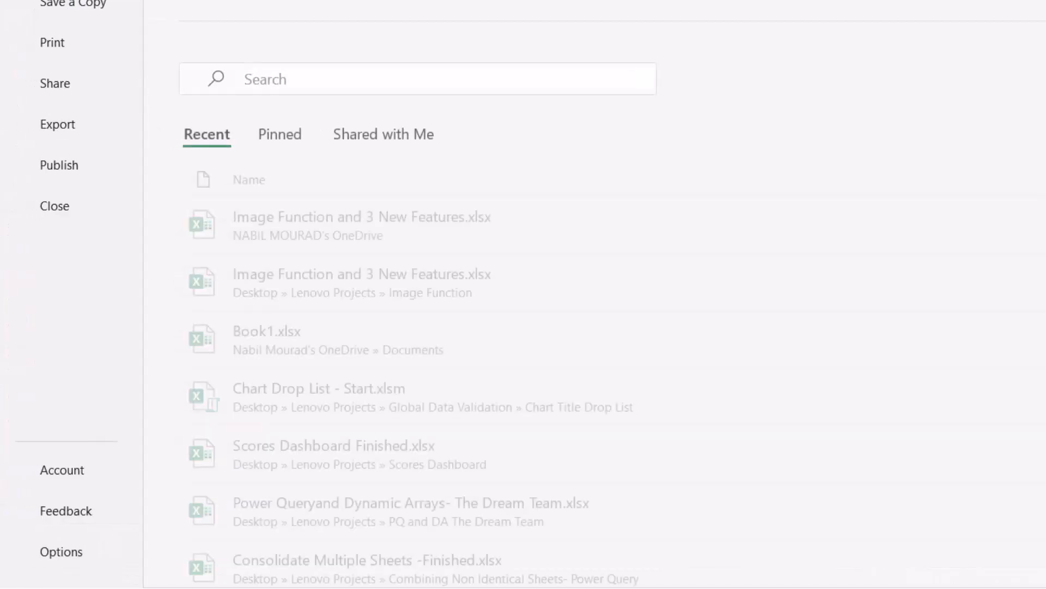
click(54, 475)
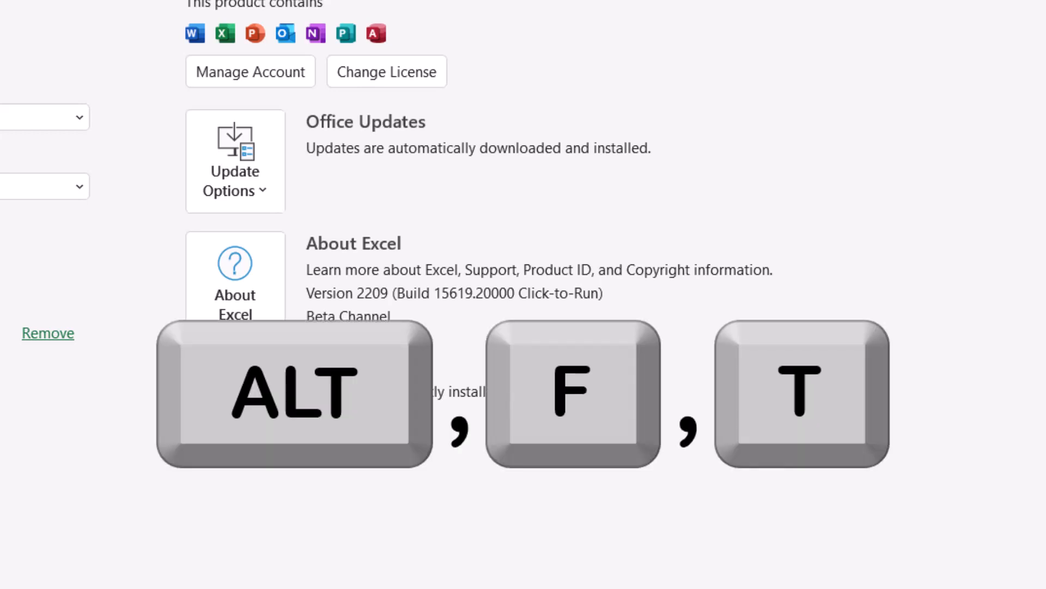
- Open the Excel options, review the Quick Access Toolbar customization settings, and close the options
key(alt+f)
key(t)
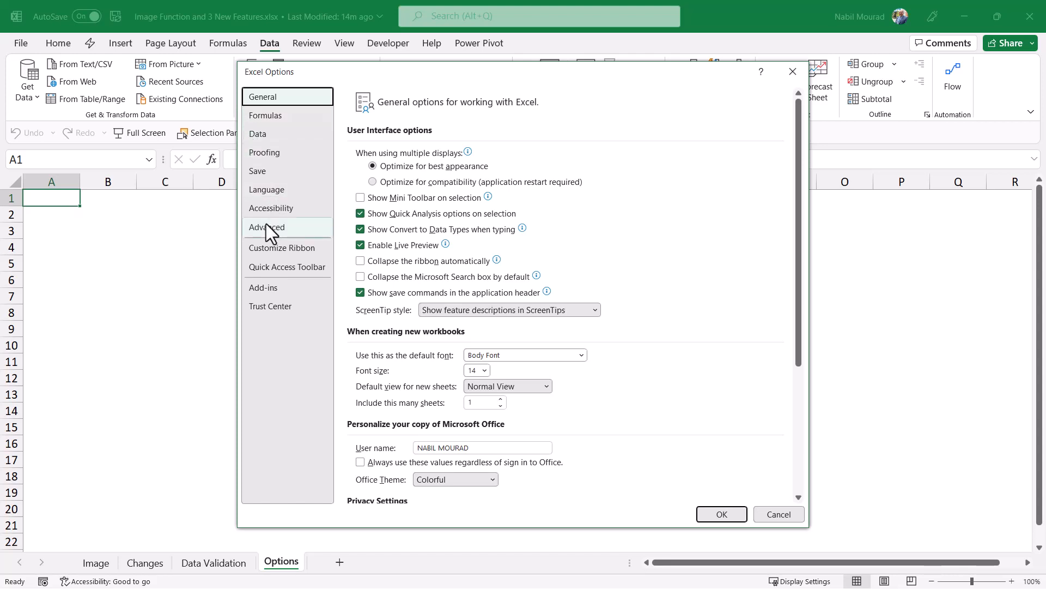
click(278, 263)
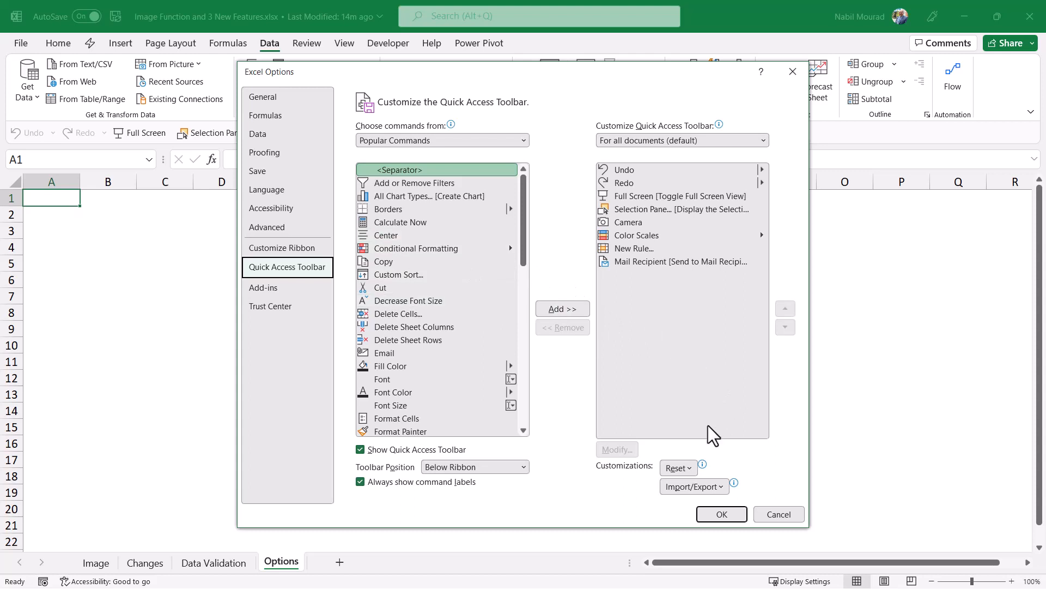
click(744, 514)
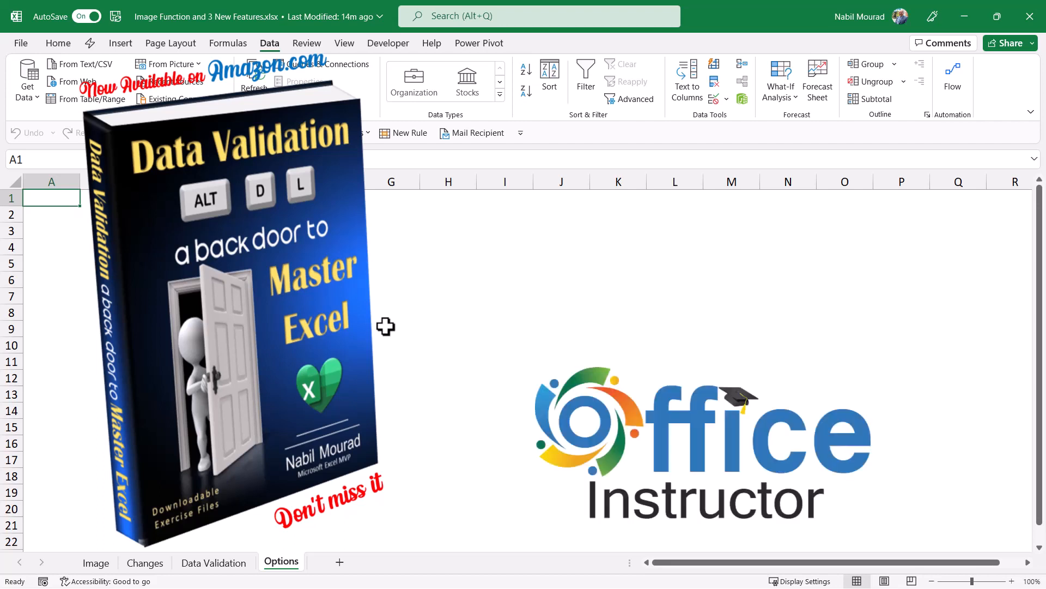
- On the Data Validation sheet, restrict cell F2 to a drop-down list sourced from the names in =$A$2:$A$42
click(206, 567)
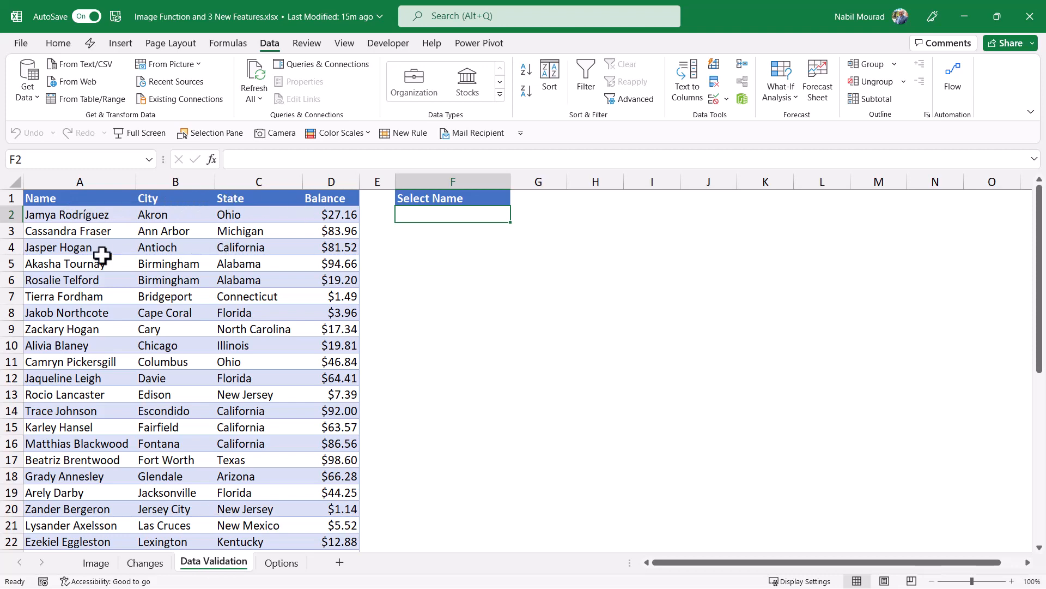
scroll(115, 294, down, 6)
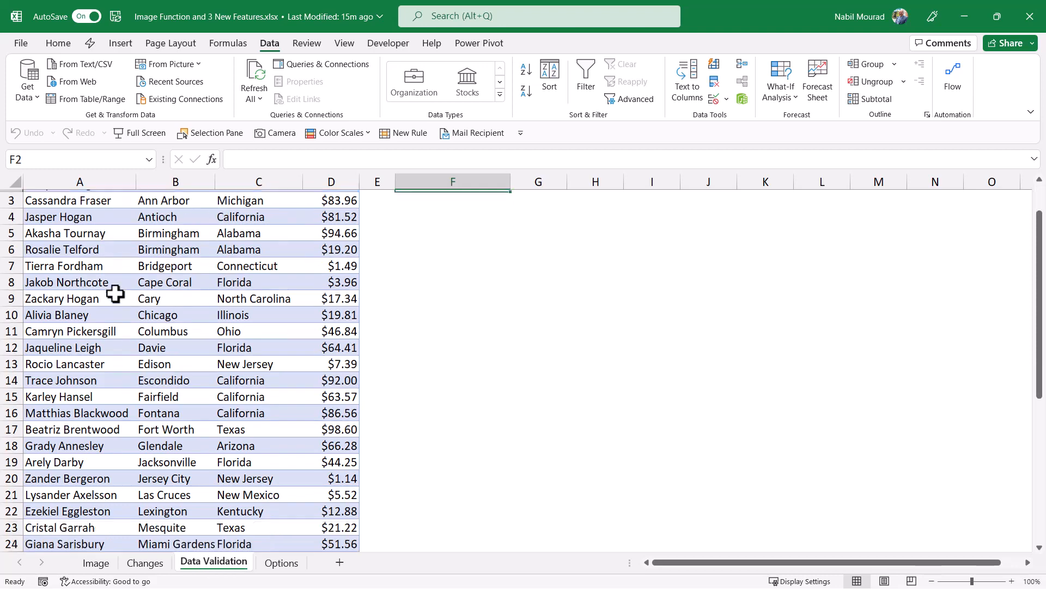
scroll(115, 294, up, 6)
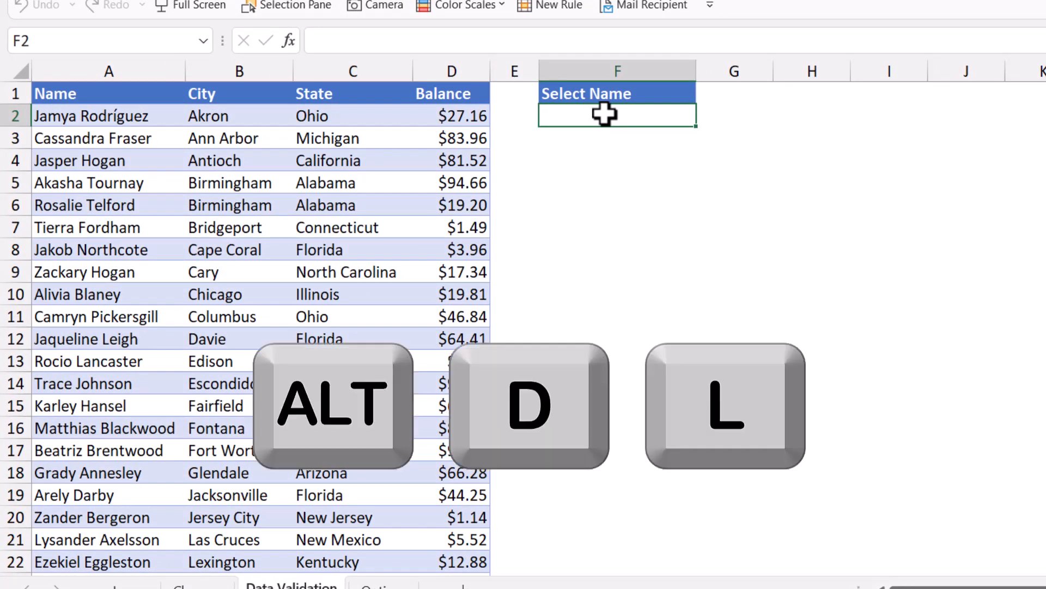
key(alt+d)
key(l)
key(Tab)
key(l)
key(Tab)
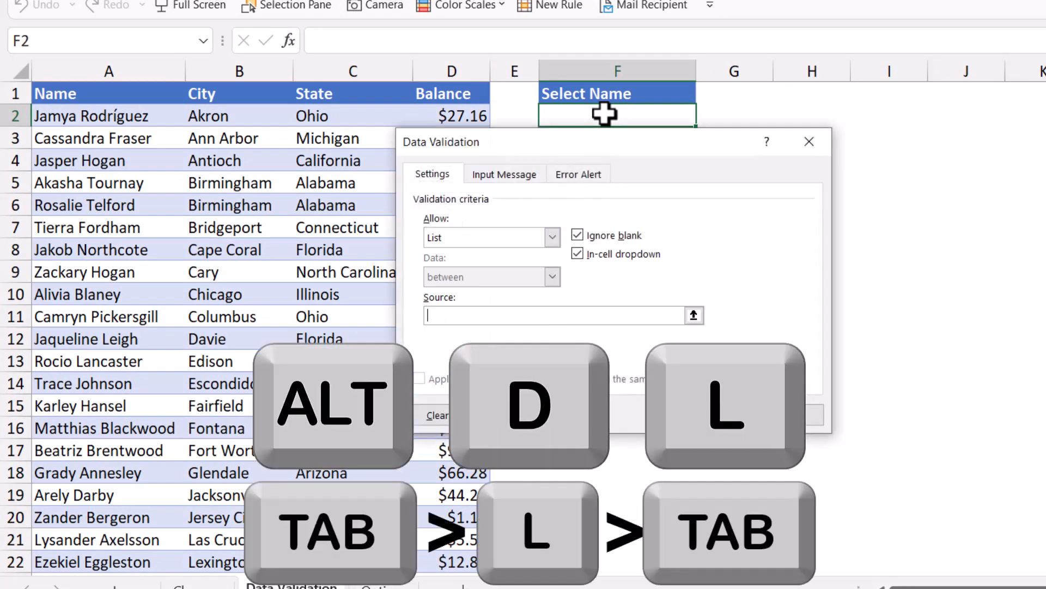
click(107, 78)
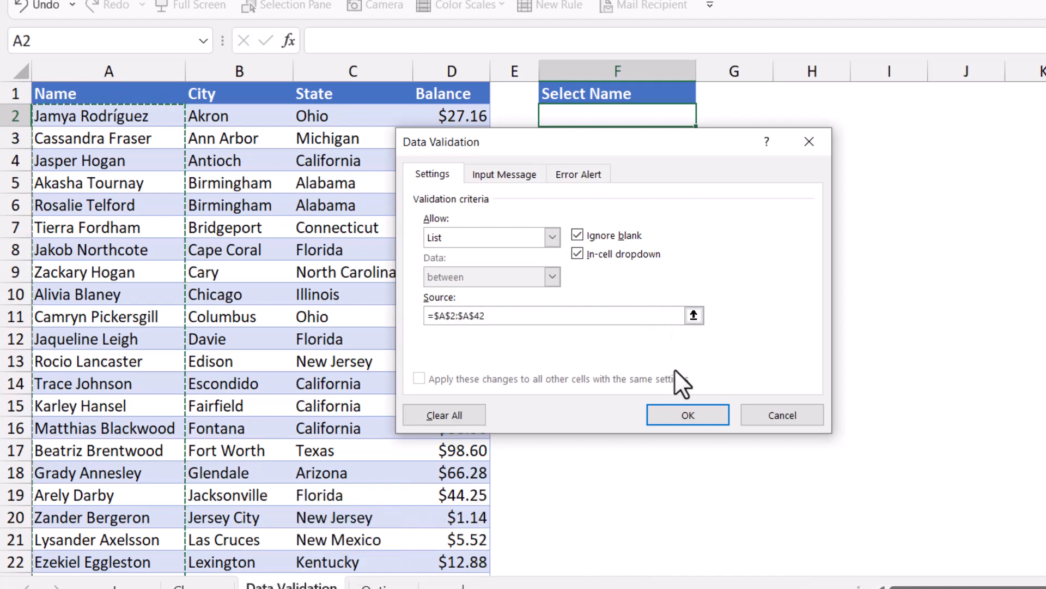
click(687, 414)
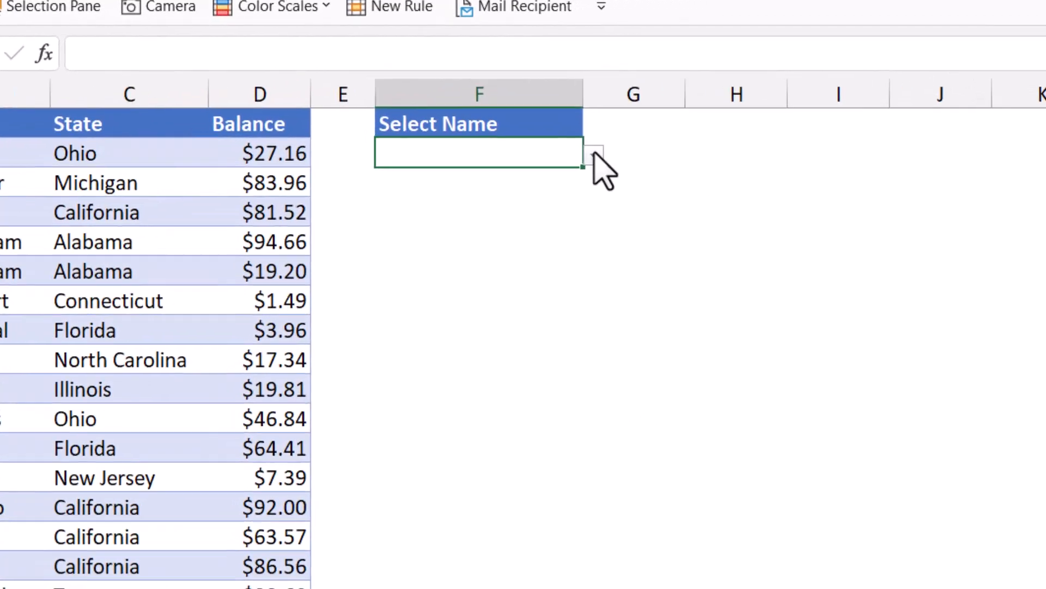
- Browse the F2 drop-down list, narrow it with "al", and pick the first matching name
click(595, 157)
mouse_move(509, 243)
mouse_down()
mouse_move(506, 412)
mouse_move(520, 259)
mouse_up()
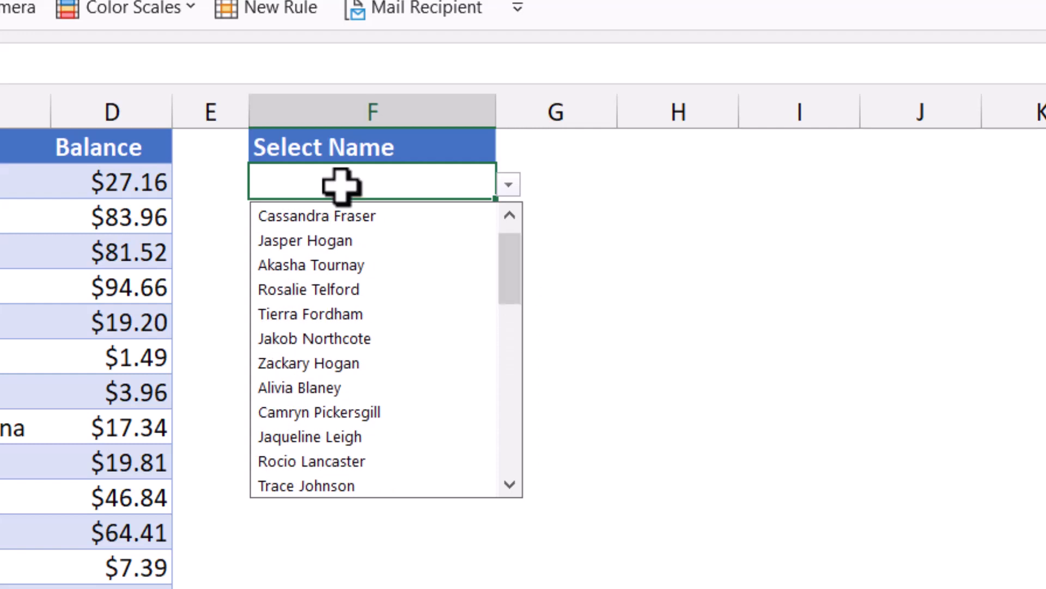
text(a)
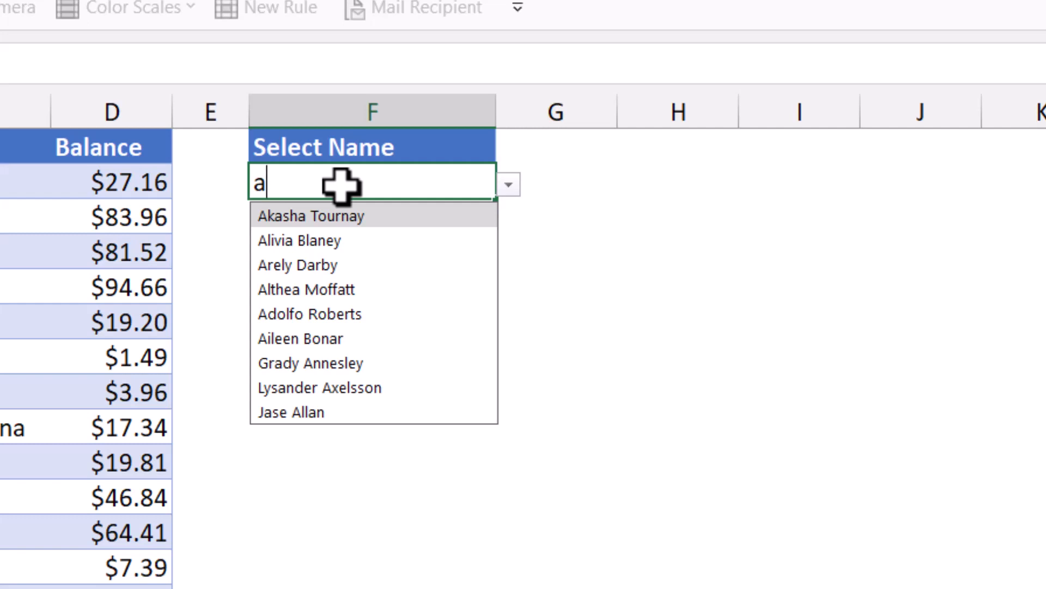
text(l)
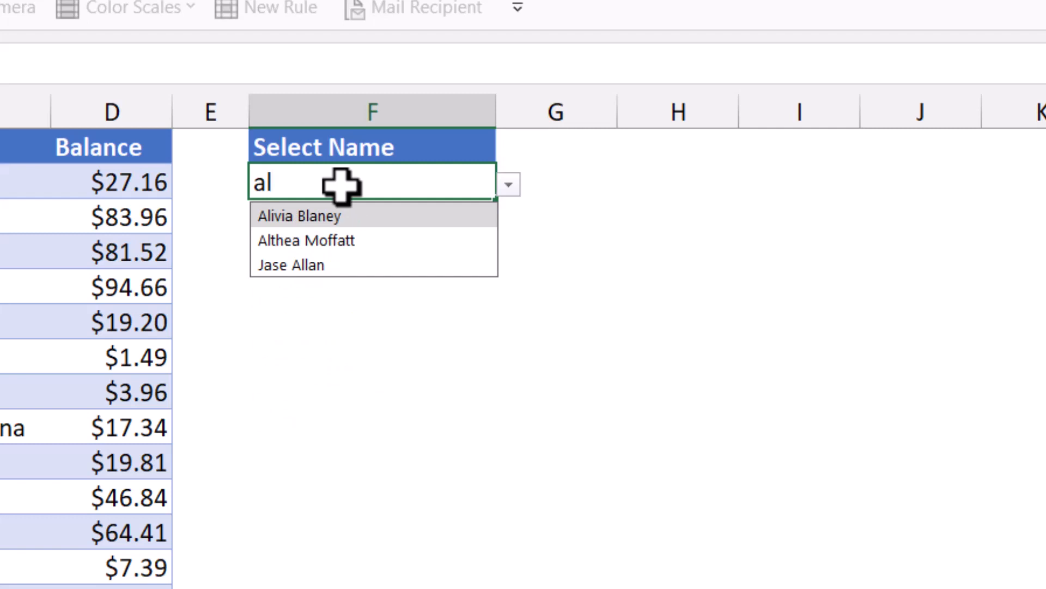
click(276, 221)
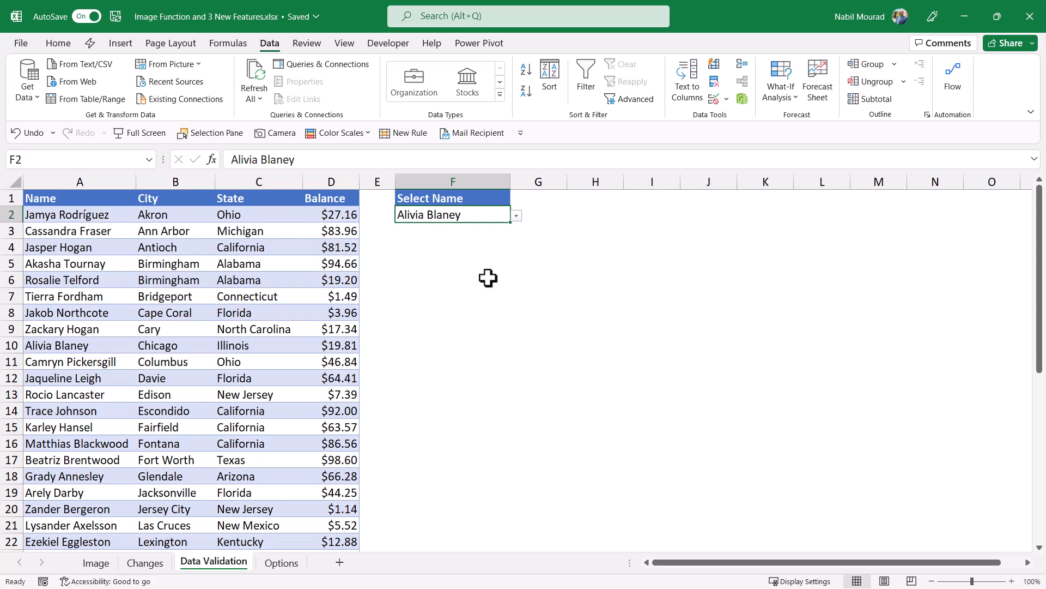
- On the Changes sheet, set the March value for North in cell D4 to 258
click(146, 566)
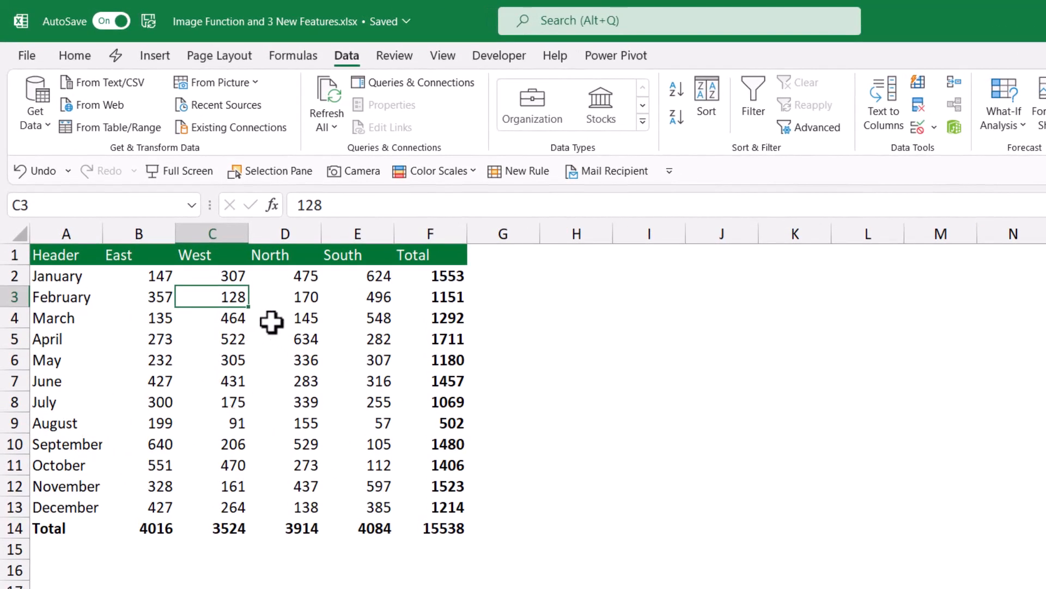
click(312, 323)
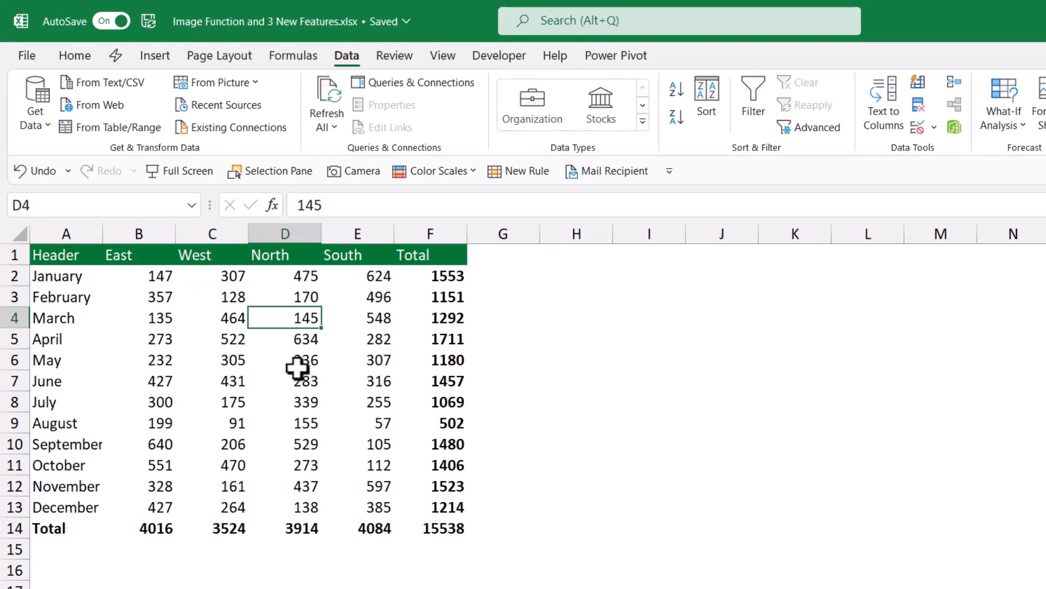
text(258)
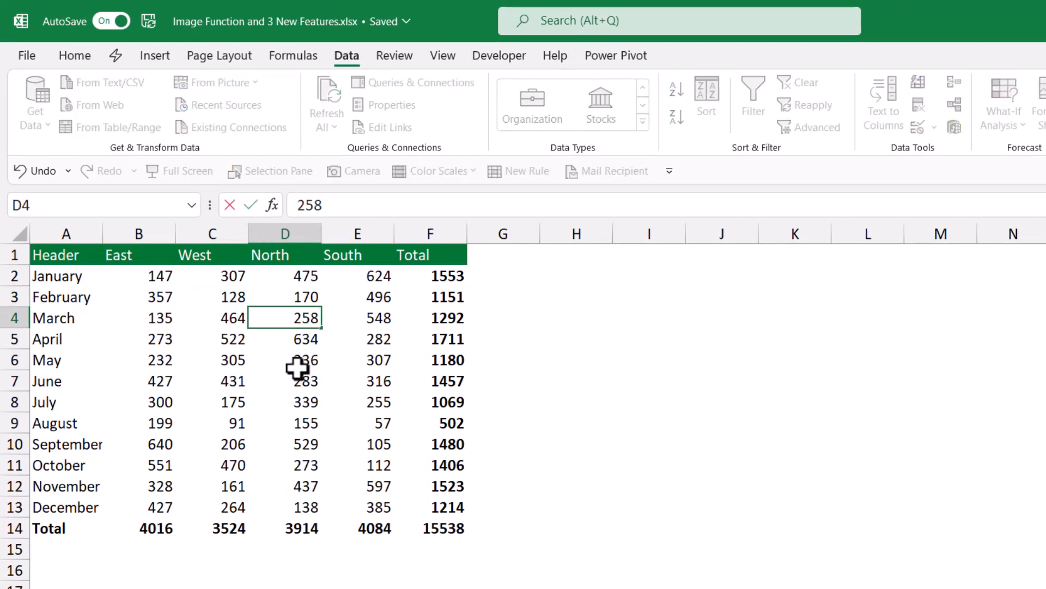
key(Return)
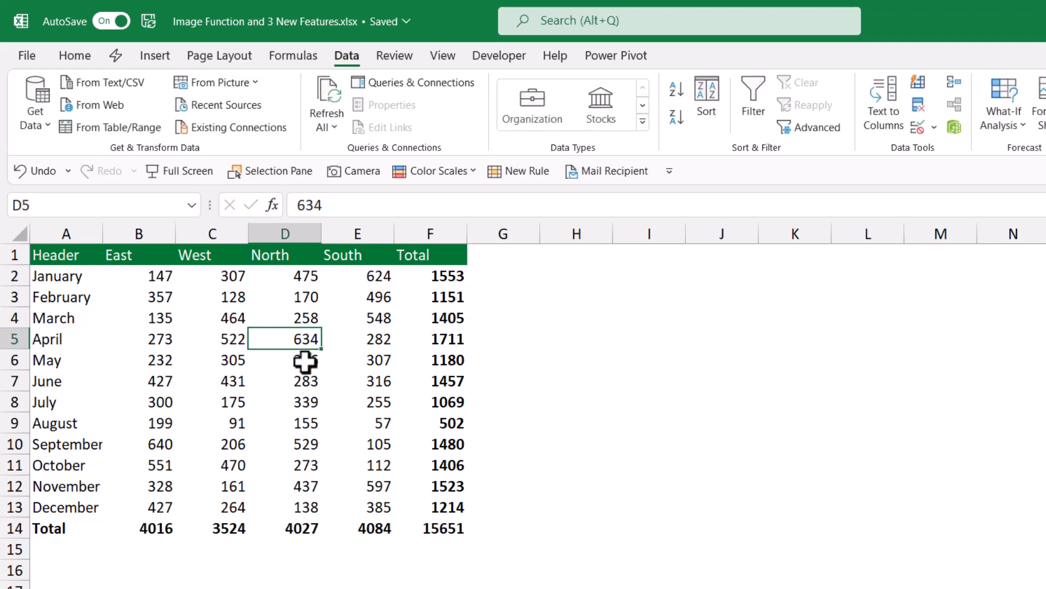
- Show the workbook's recent changes and examine the options for filtering them by range or sheet
click(315, 55)
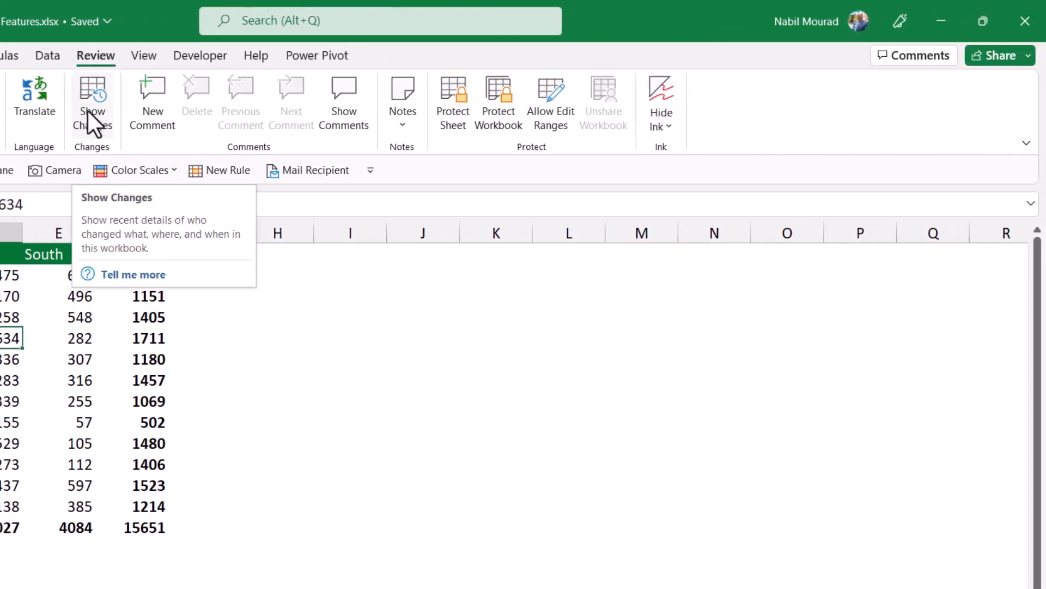
click(95, 113)
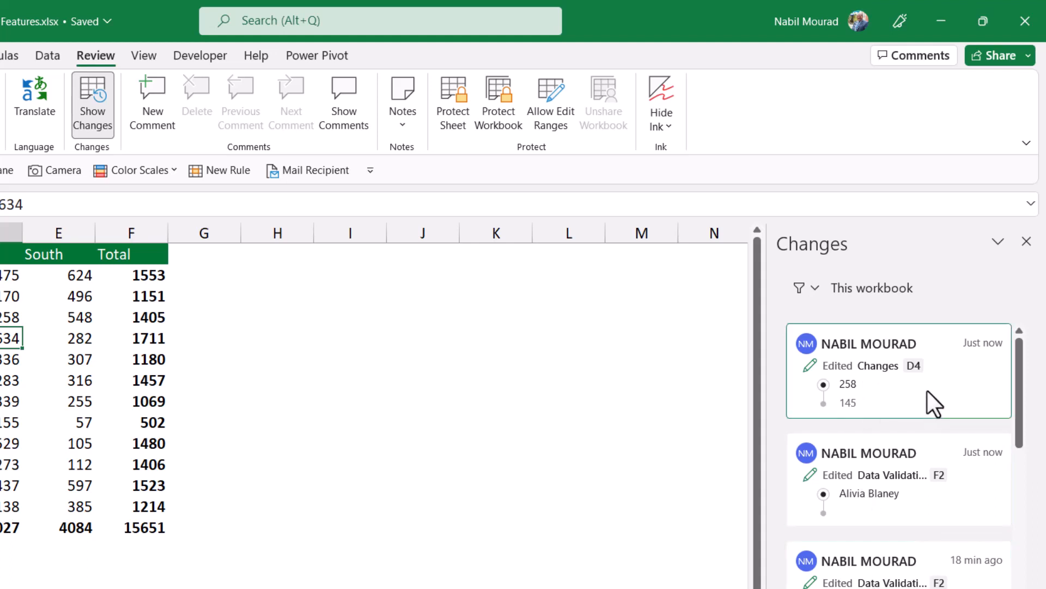
click(811, 289)
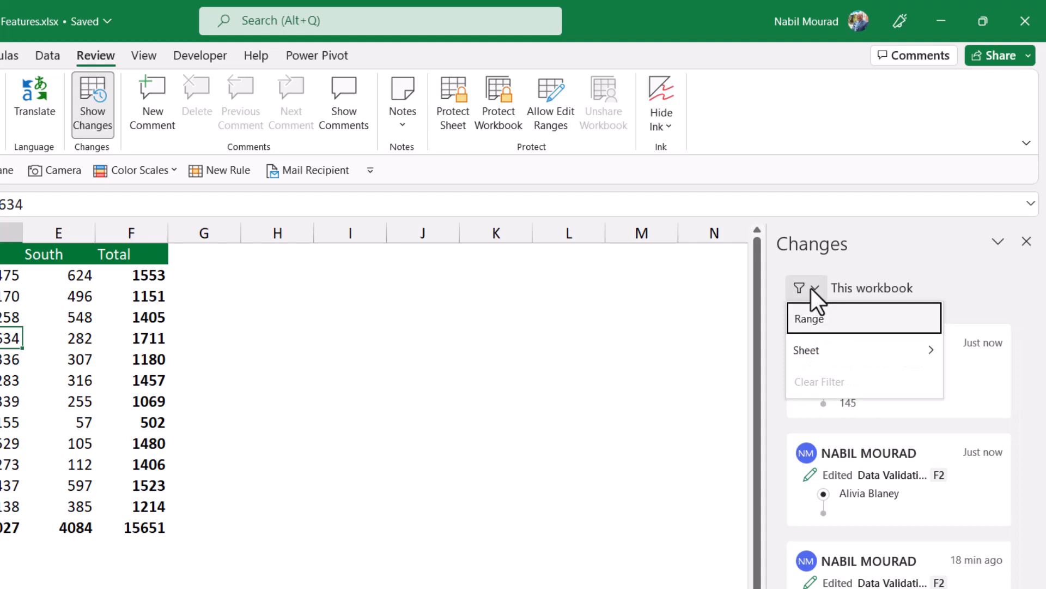
mouse_move(815, 344)
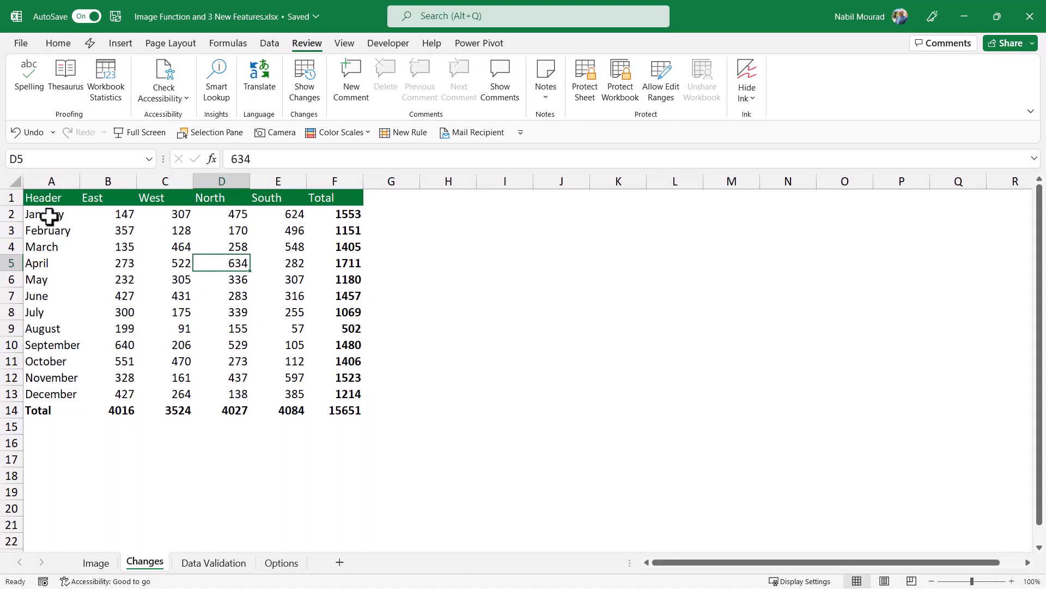
- Insert a default column chart of the monthly East figures in A2:B13, reposition it slightly, and delete it
drag(49, 216, 105, 396)
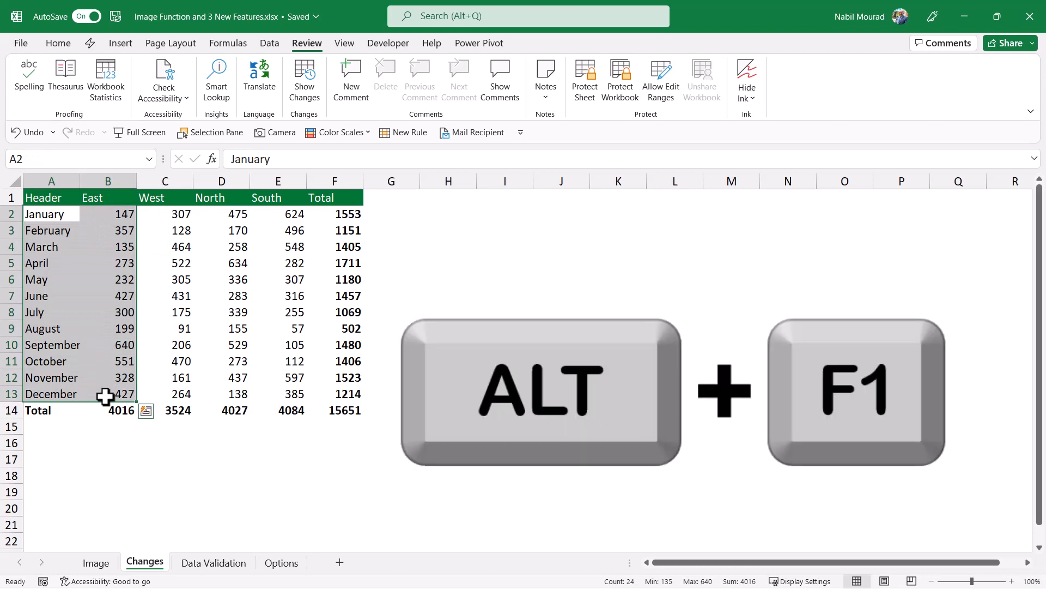
key(alt+F1)
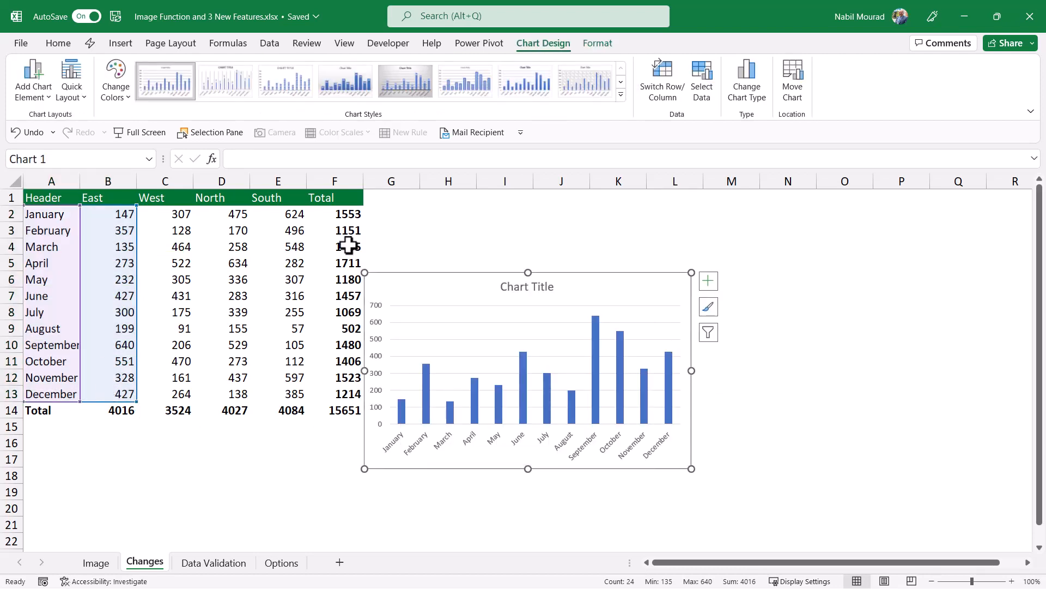
mouse_move(565, 280)
mouse_down()
mouse_move(579, 218)
mouse_move(555, 256)
mouse_up()
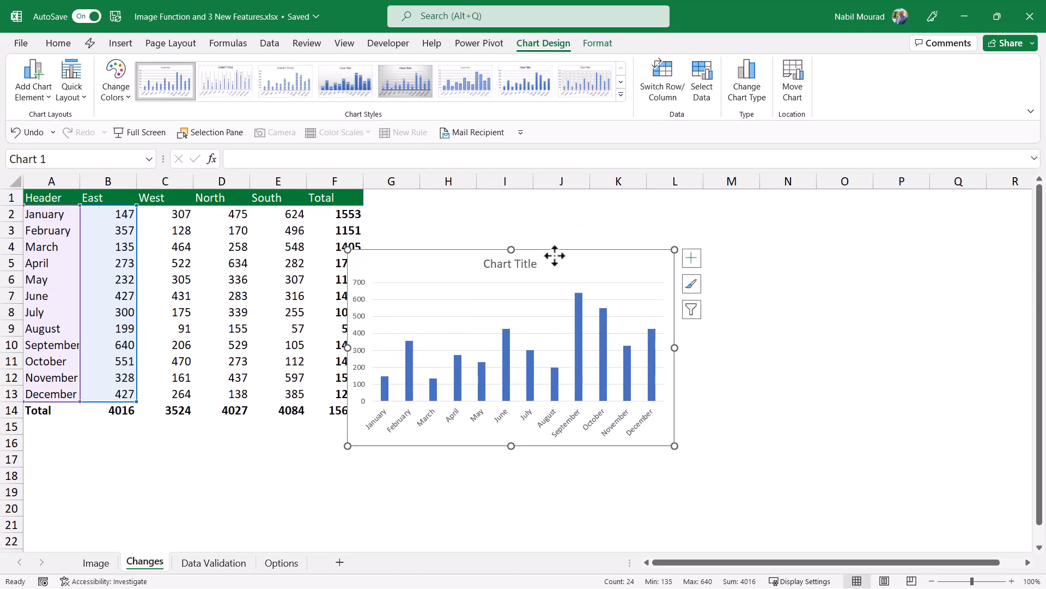
key(Delete)
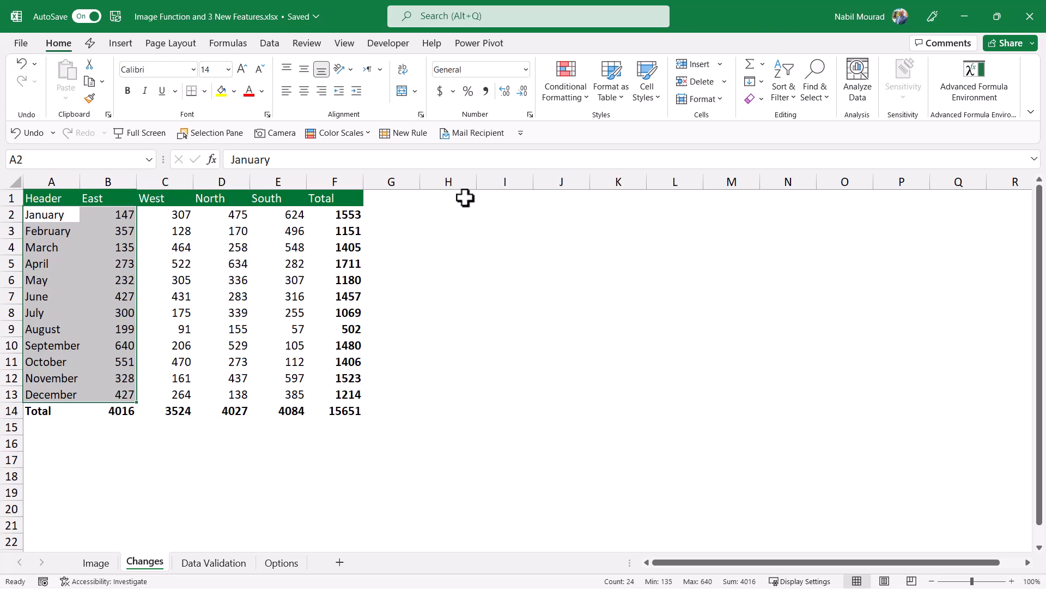
click(126, 44)
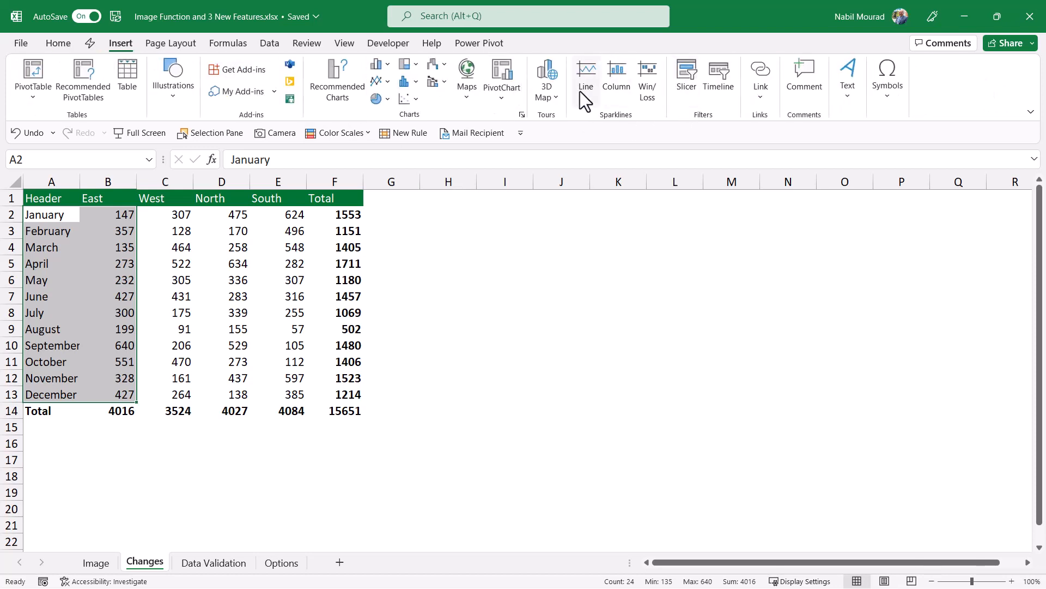
click(396, 219)
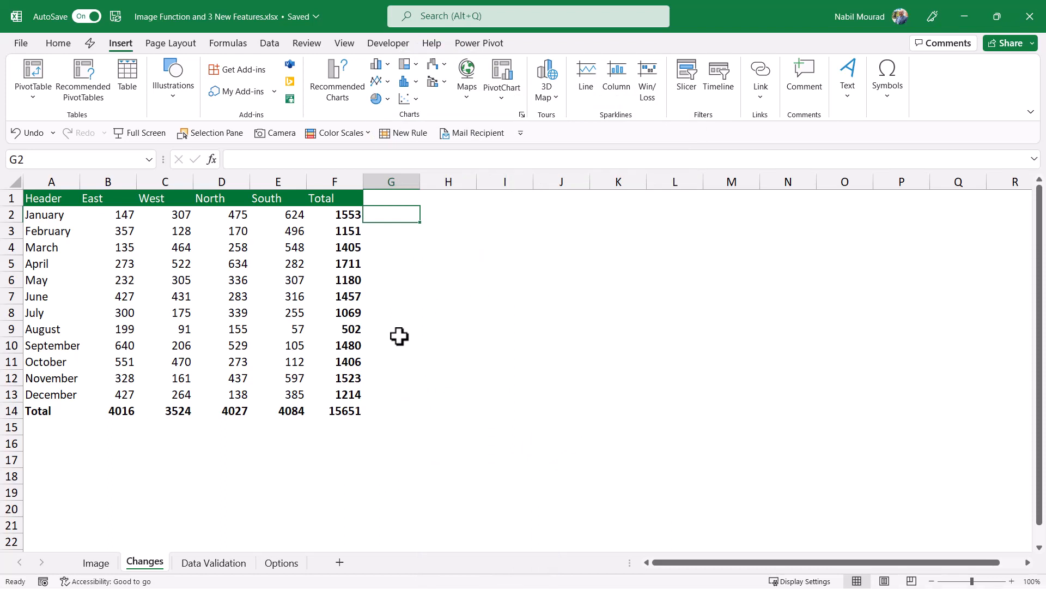
- On the Image sheet, enter =IMAGE(A3,,0) in cell C3 to show the picture from the A3 URL fitted to the cell
click(98, 564)
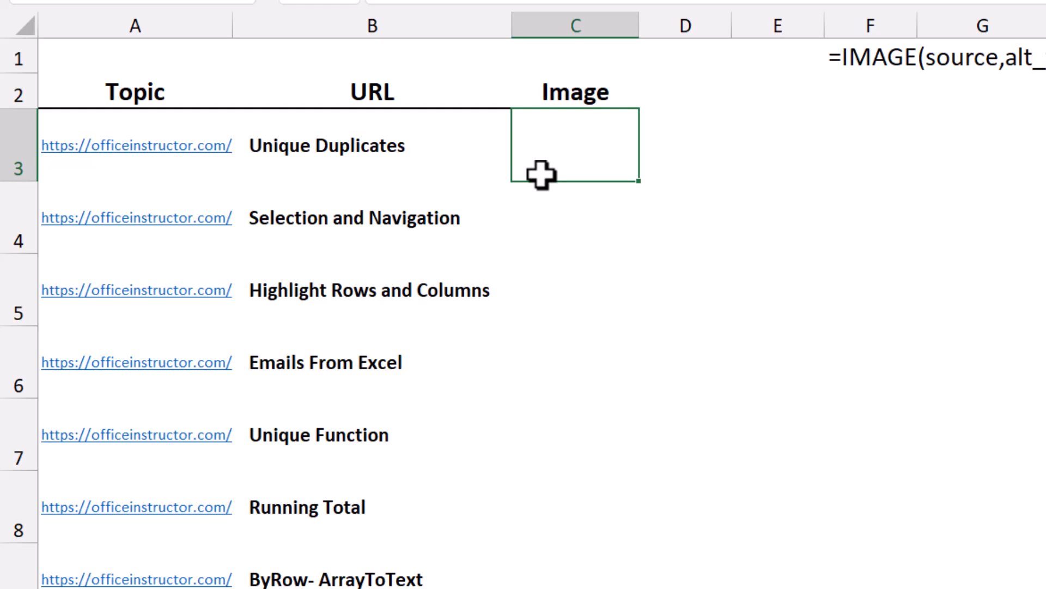
text(=imag)
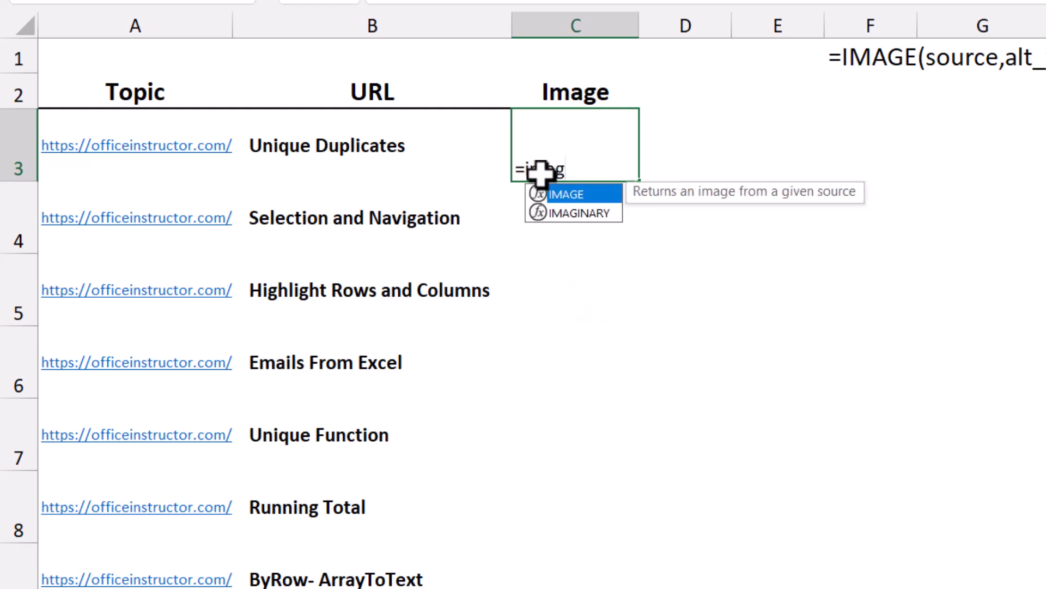
key(Tab)
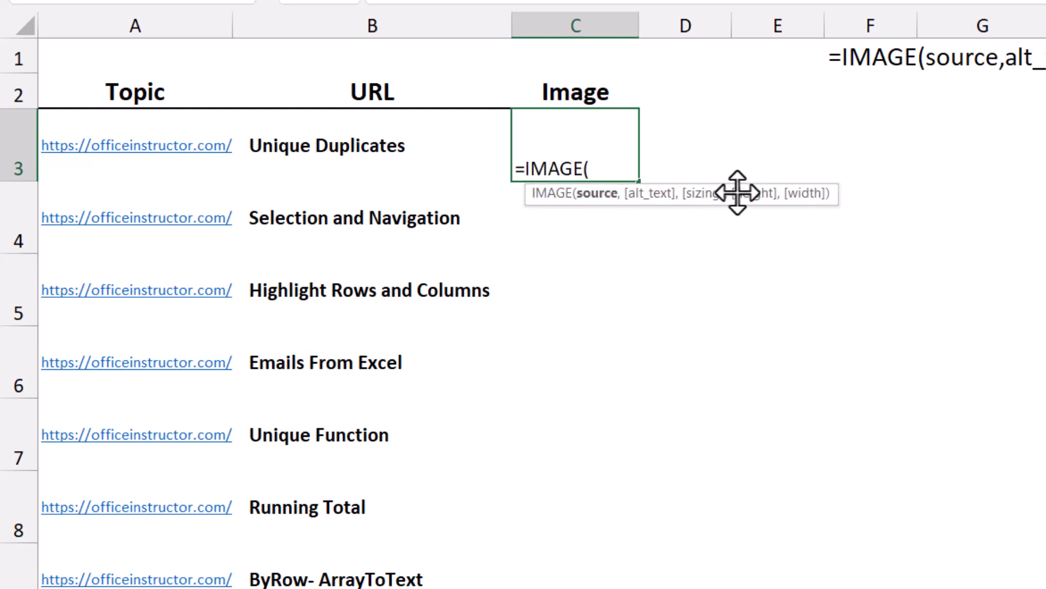
drag(736, 195, 722, 221)
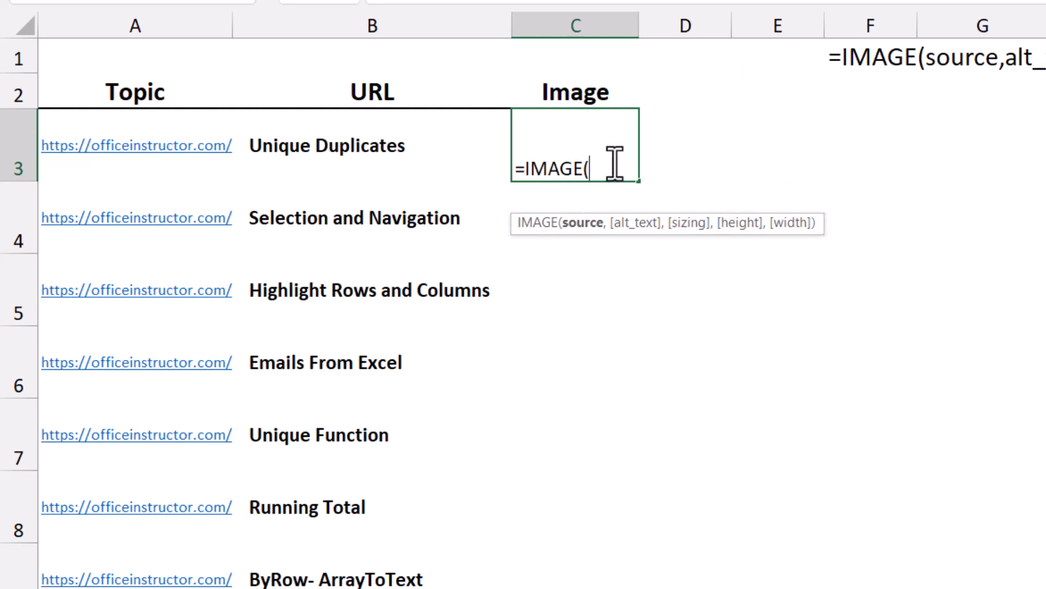
click(157, 125)
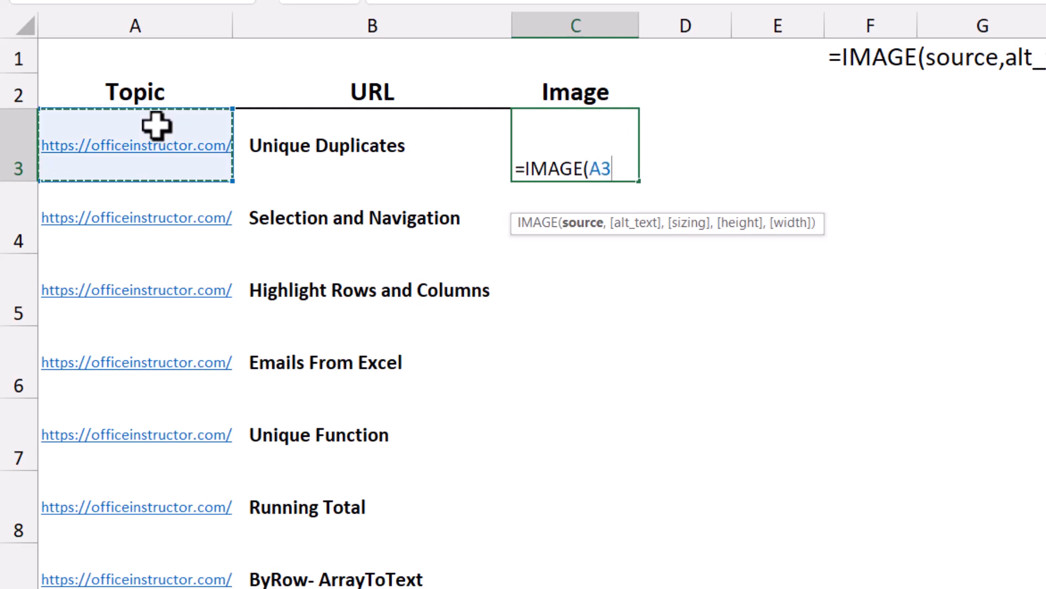
text(,)
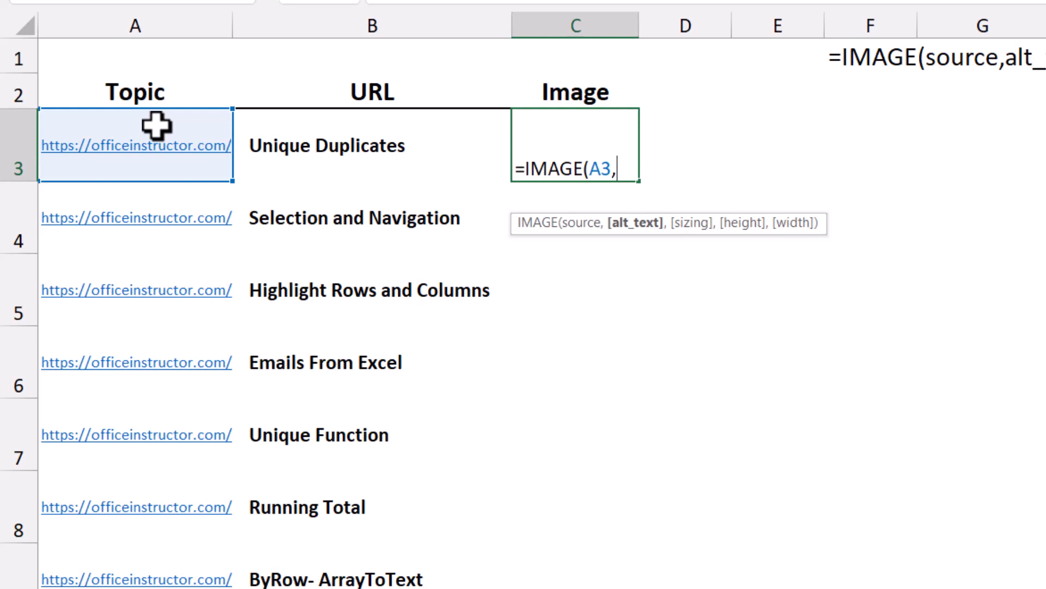
text(,)
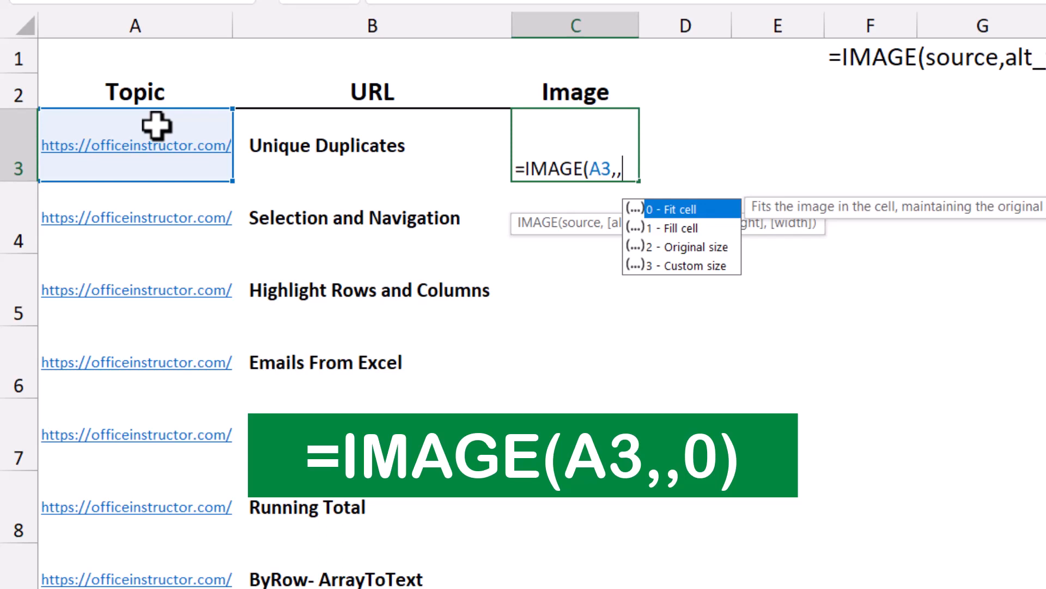
text(0))
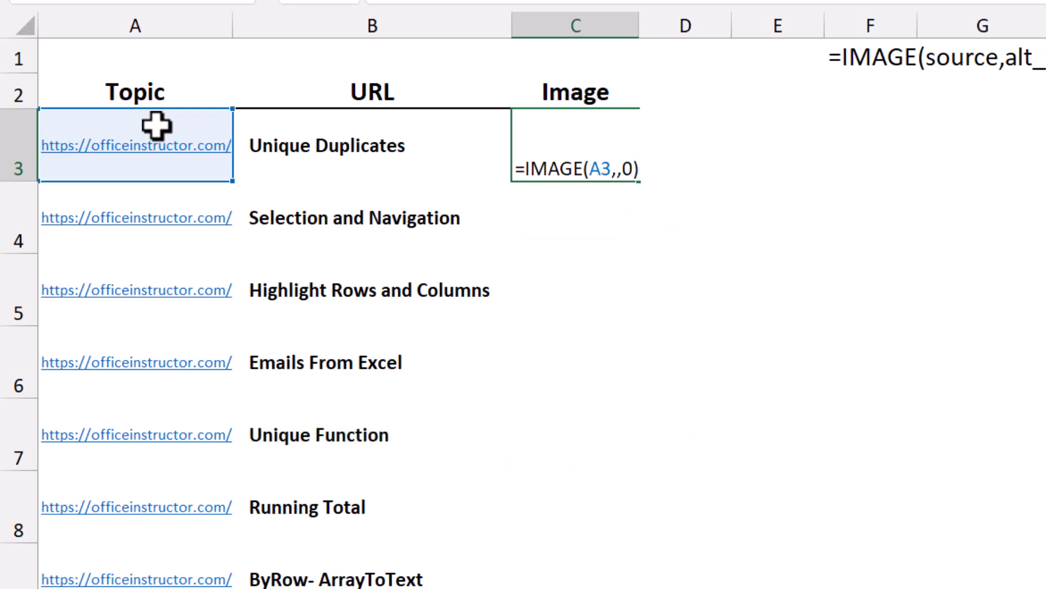
key(Return)
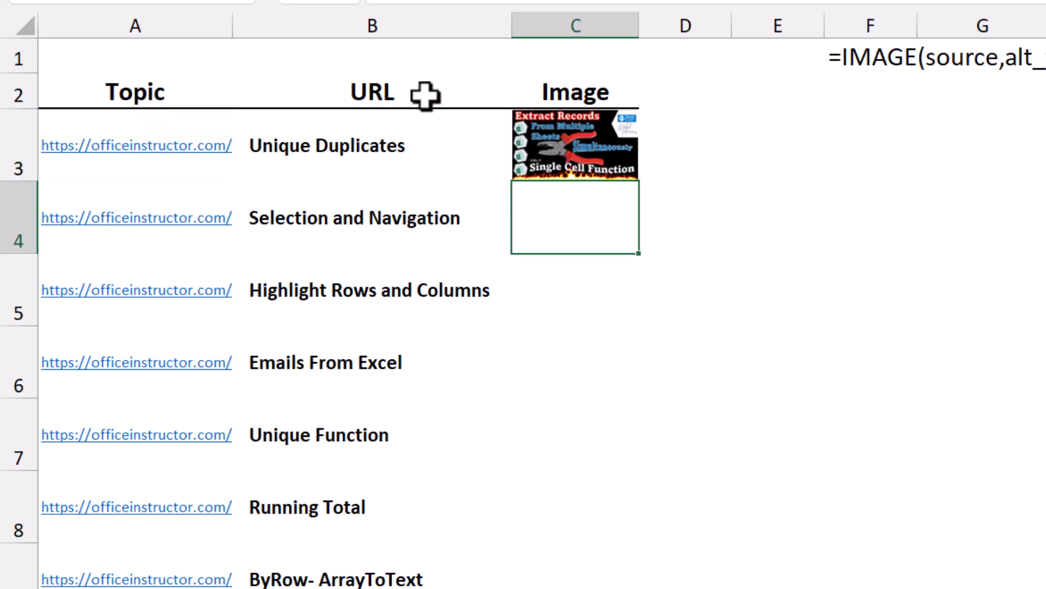
- Fill the IMAGE formula from C3 down through C9 so every listed topic gets its picture
click(565, 132)
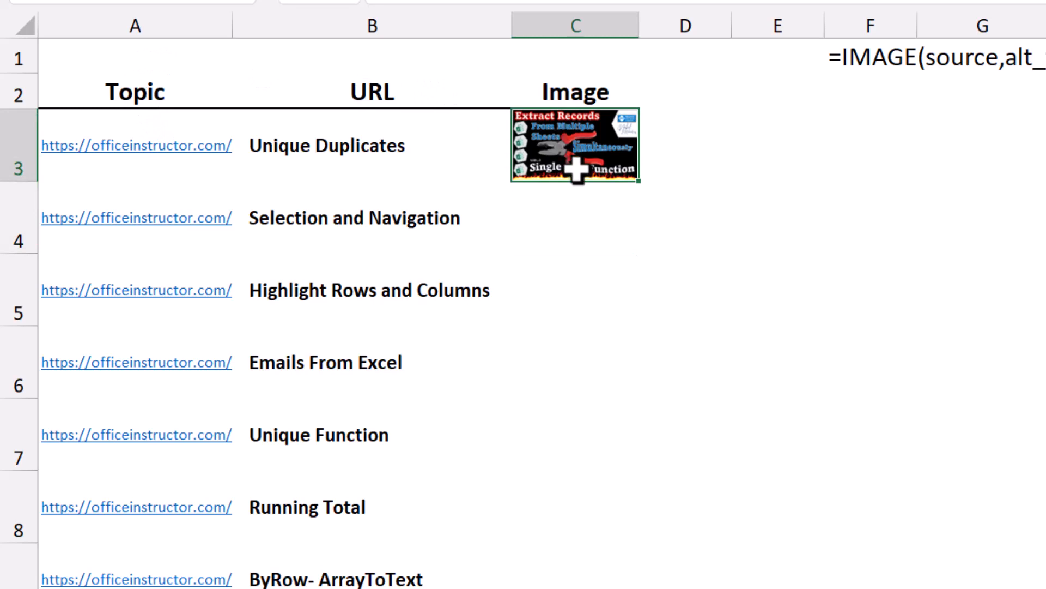
mouse_move(624, 183)
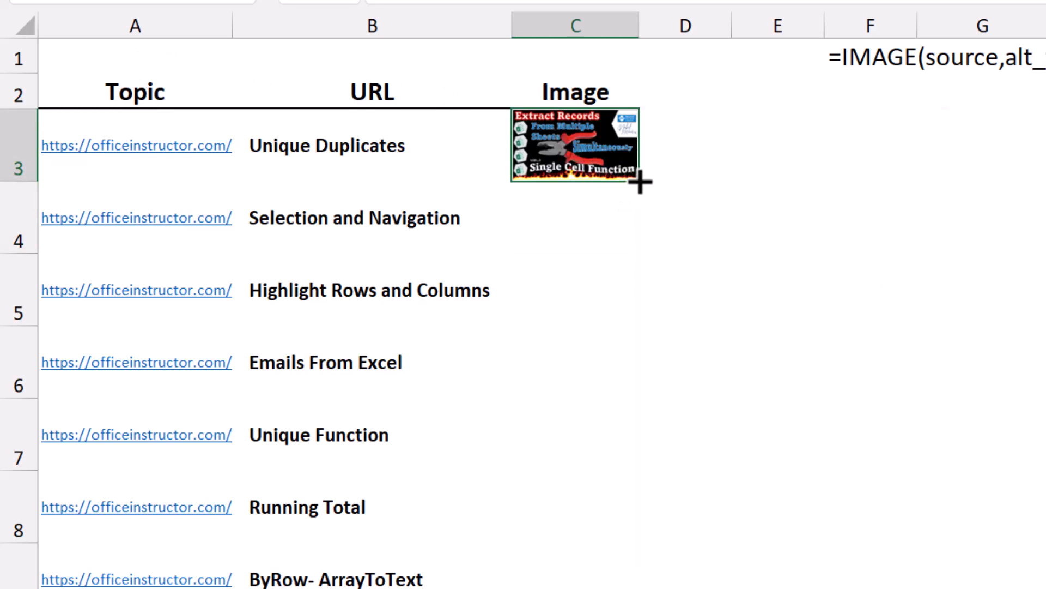
drag(641, 183, 586, 588)
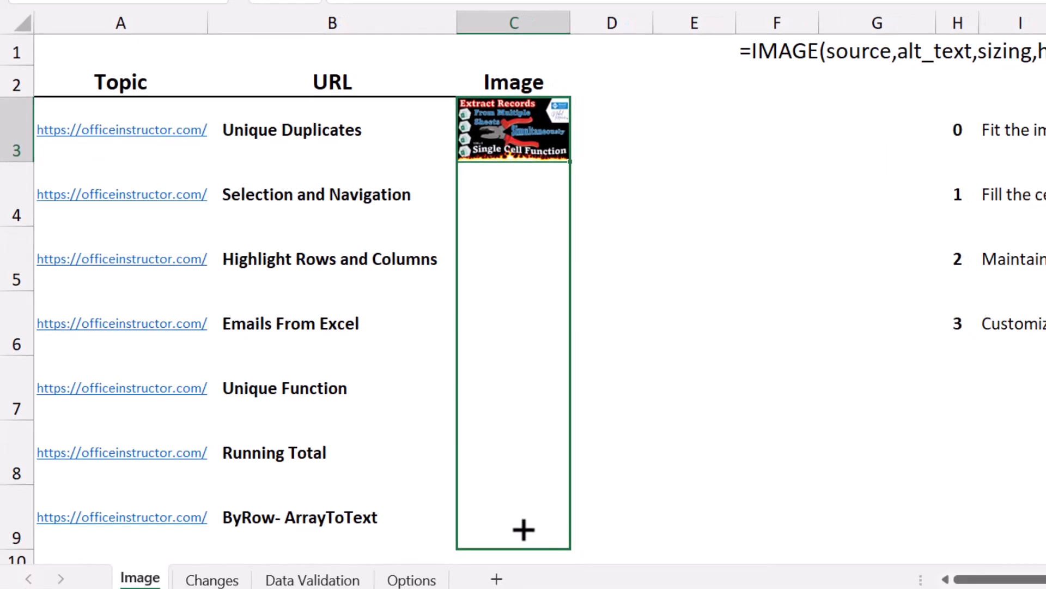
drag(523, 530, 524, 531)
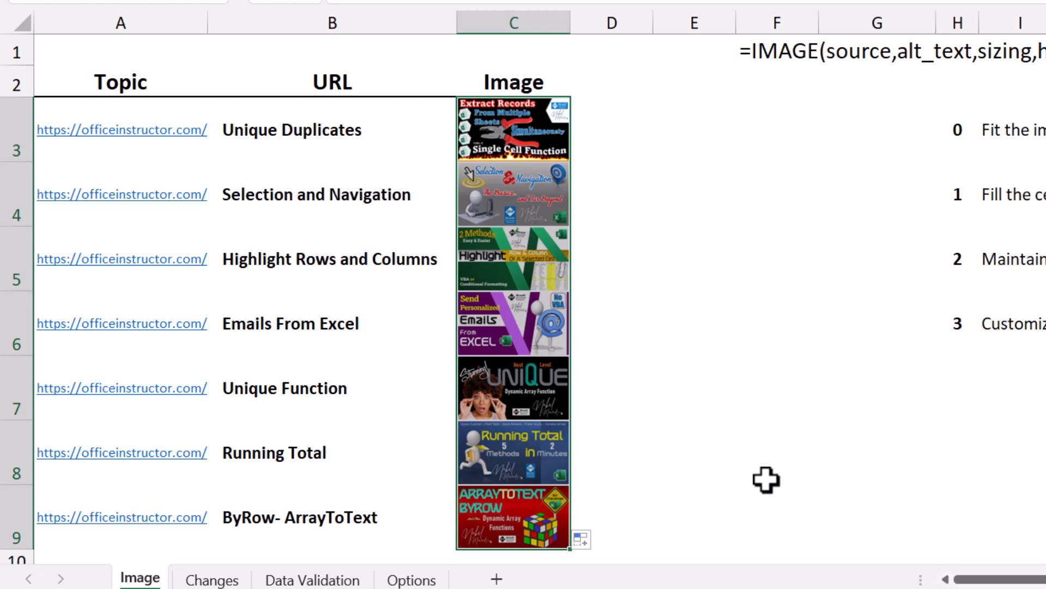
- Sort the image table A to Z by the topic names in column B
key(Left)
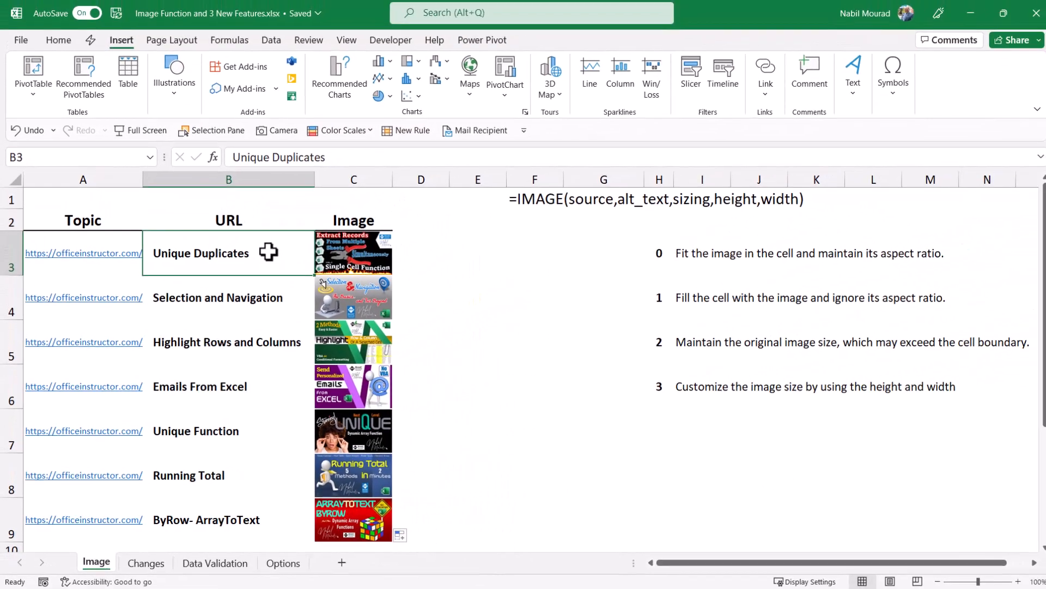
click(268, 43)
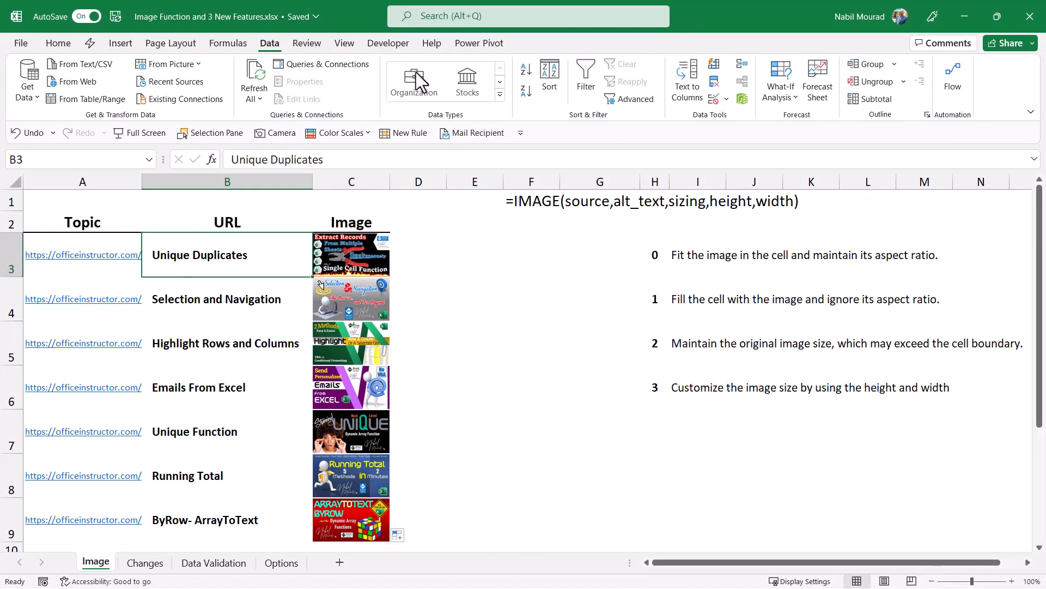
click(526, 70)
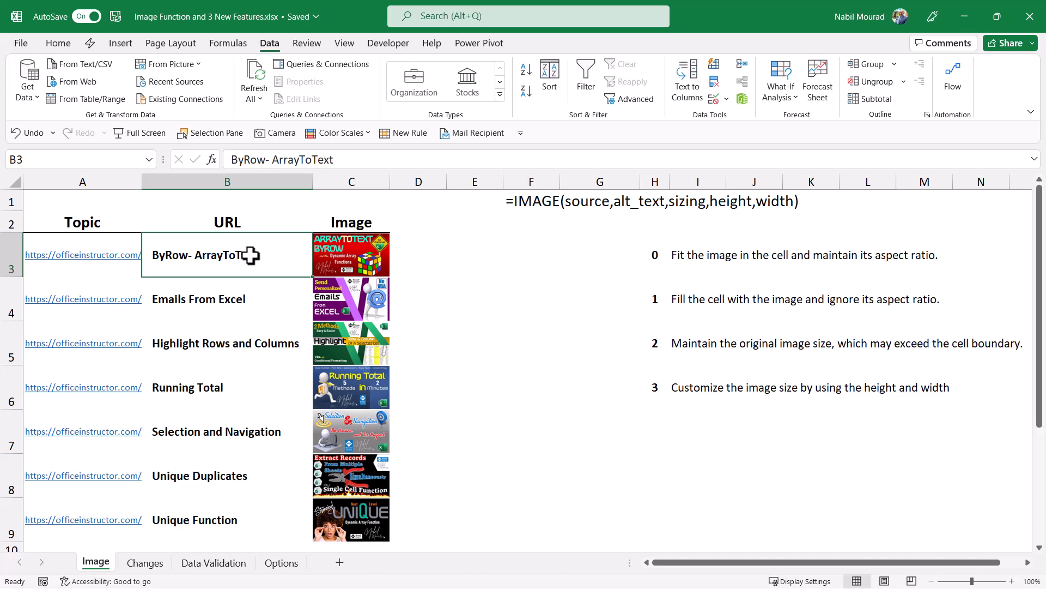
- Turn on filtering for the image table and filter column B to the entries matching "un"
key(ctrl+shift+l)
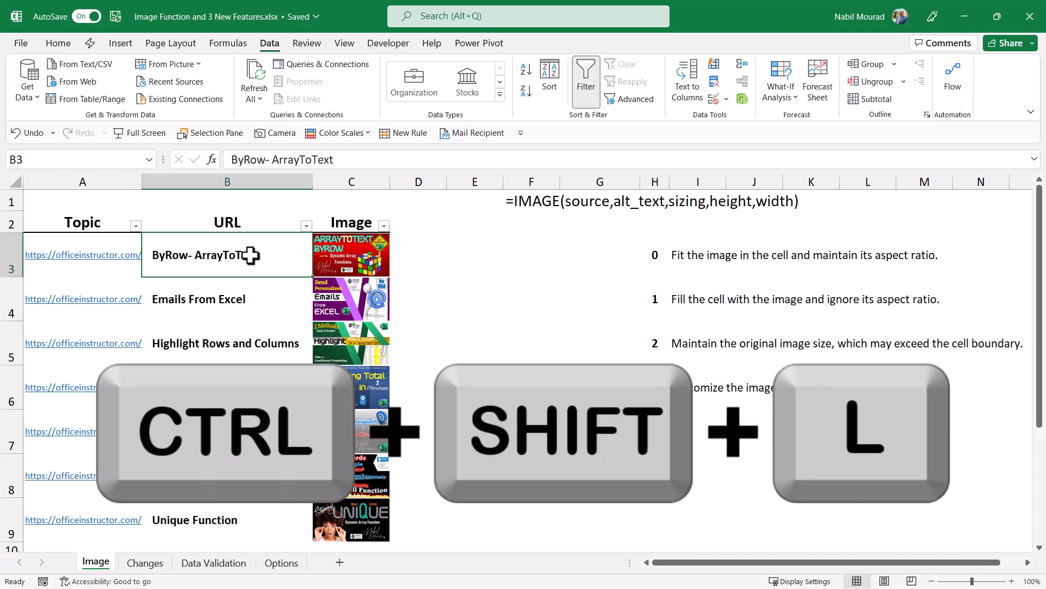
click(306, 225)
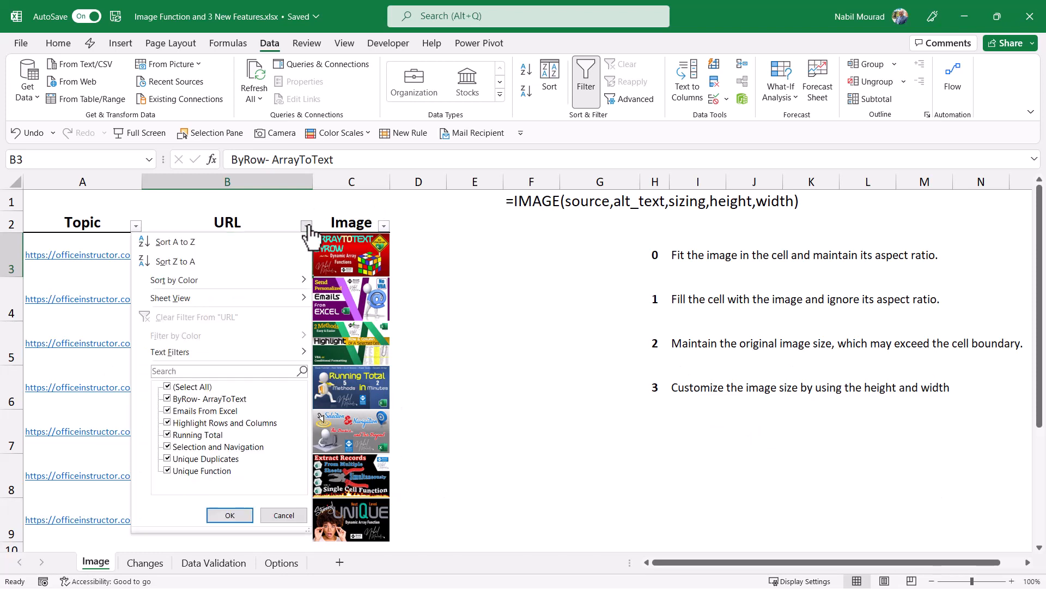
click(183, 370)
text(un)
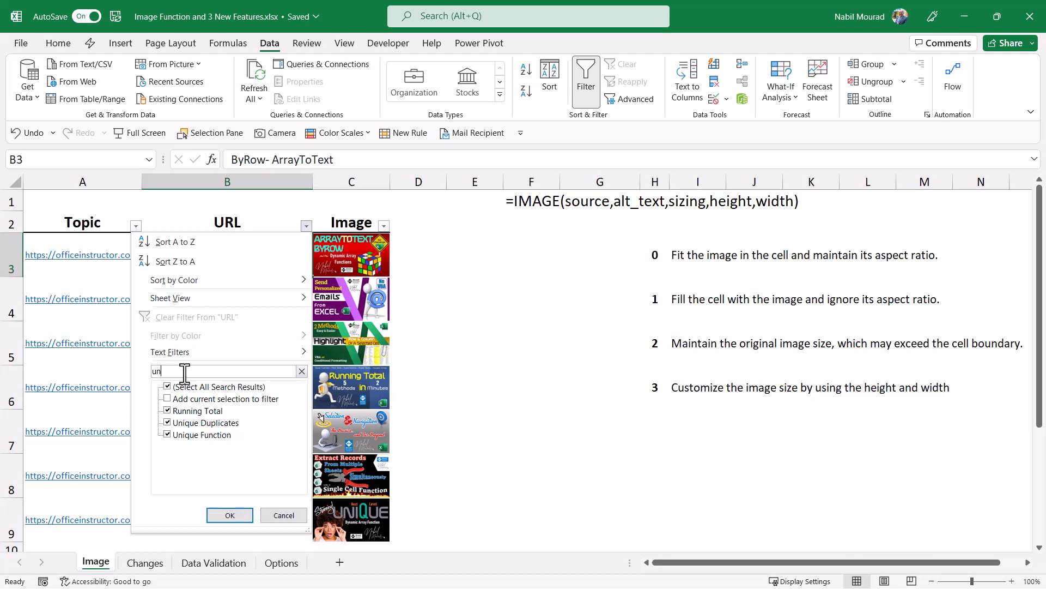
click(248, 514)
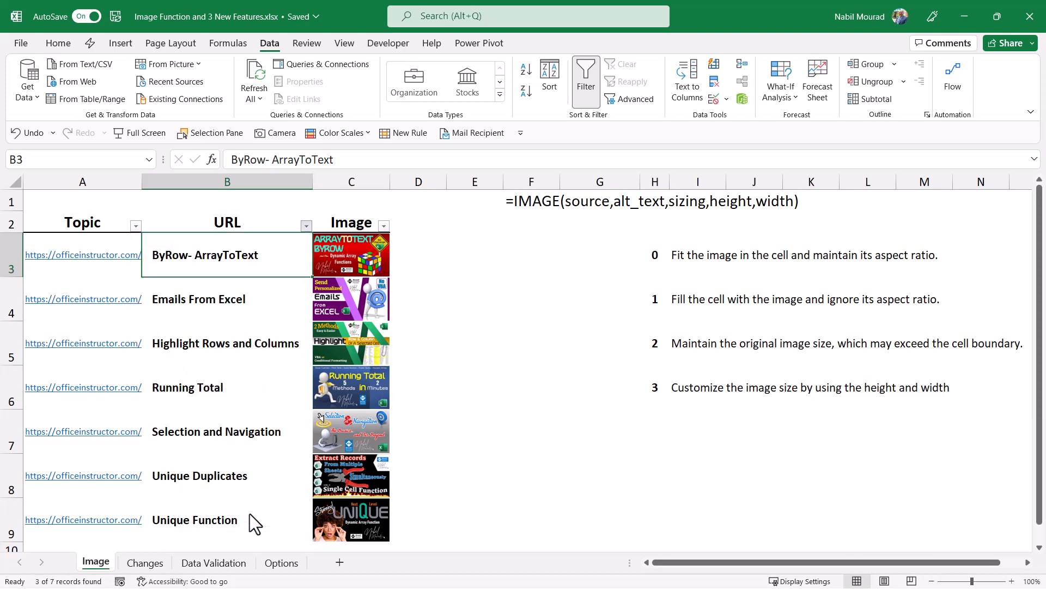